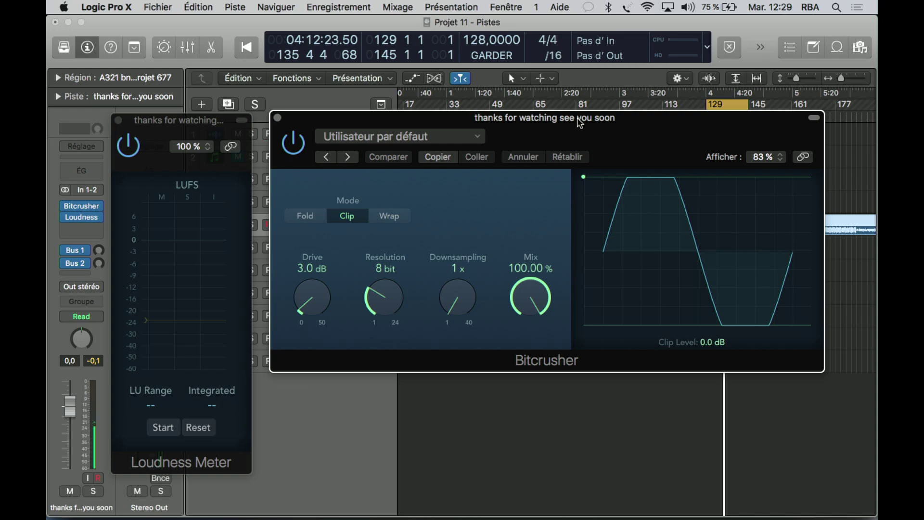
- Open the plug-in menu for the insert slot below Bitcrusher, showing the Metering plug-ins
{"action": "left_click", "coordinate": [100, 220]}
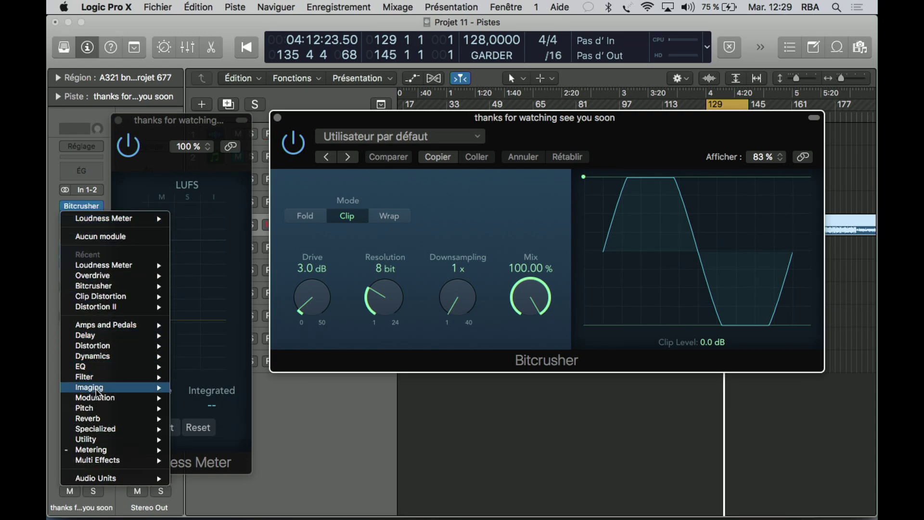
{"action": "mouse_move", "coordinate": [91, 449]}
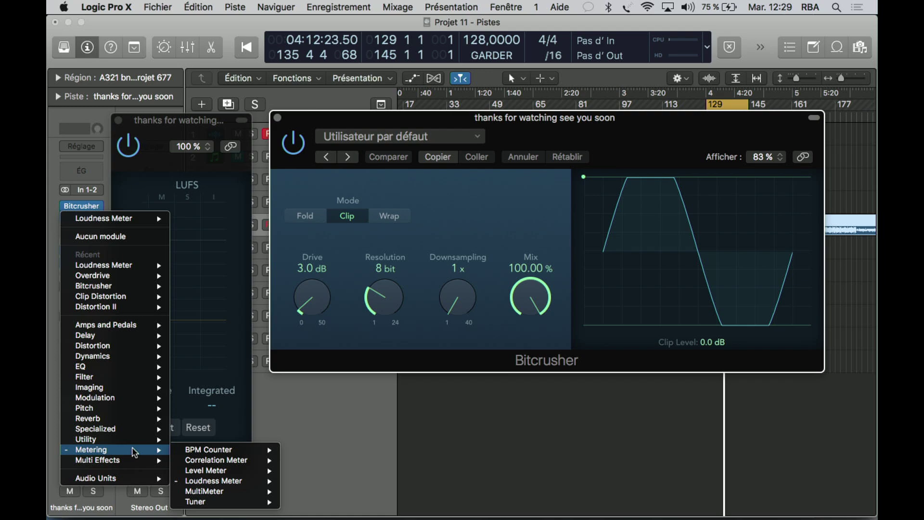
- Insert Metering > Loudness Meter into the slot right after Bitcrusher
{"action": "left_click", "coordinate": [334, 442]}
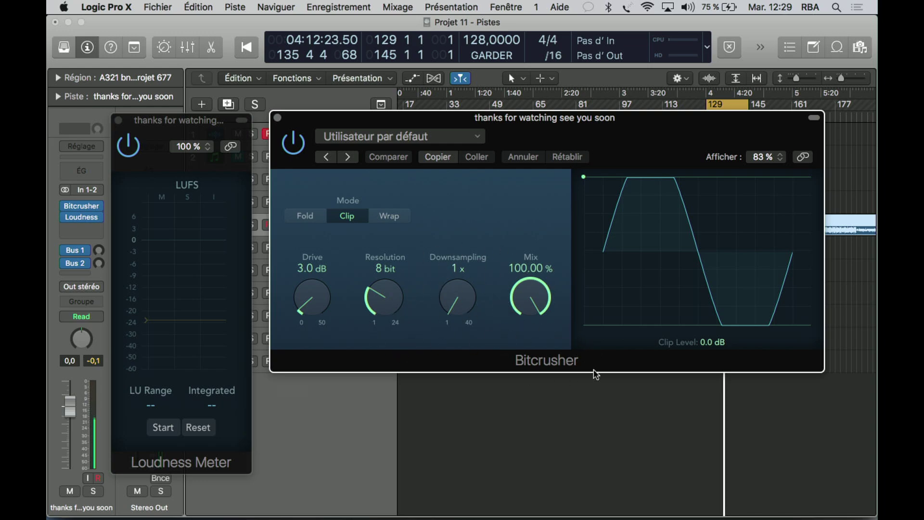
- Toggle Bitcrusher off and on, play from bar 129 (about -12.5 LUFS), and lower both plug-in windows
{"action": "left_click", "coordinate": [294, 140]}
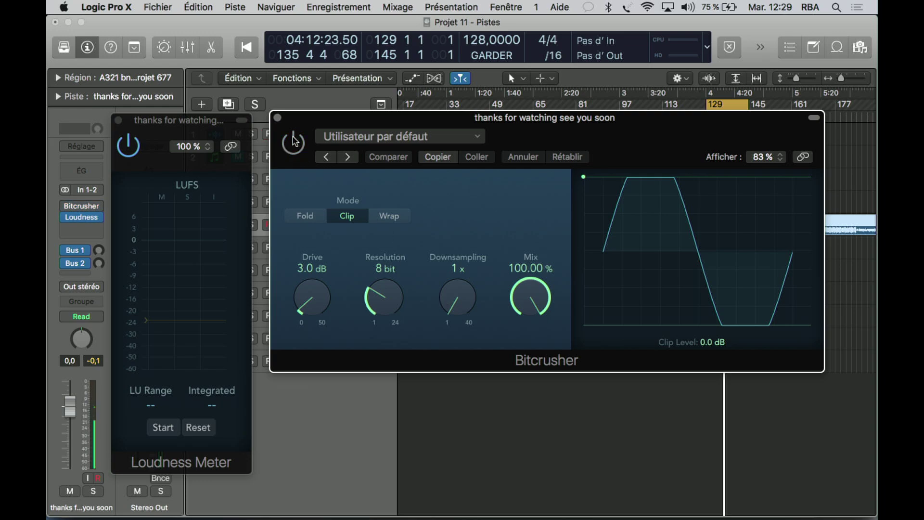
{"action": "key", "text": "space"}
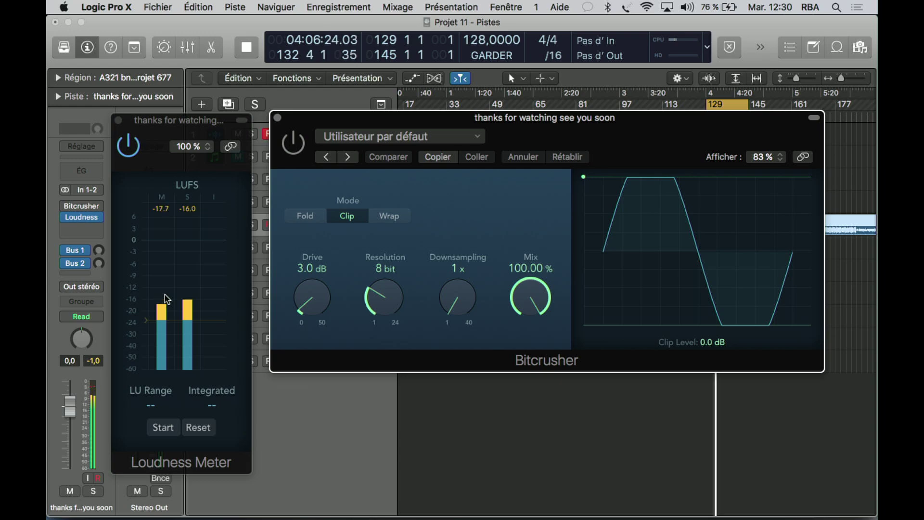
{"action": "left_click", "coordinate": [293, 144]}
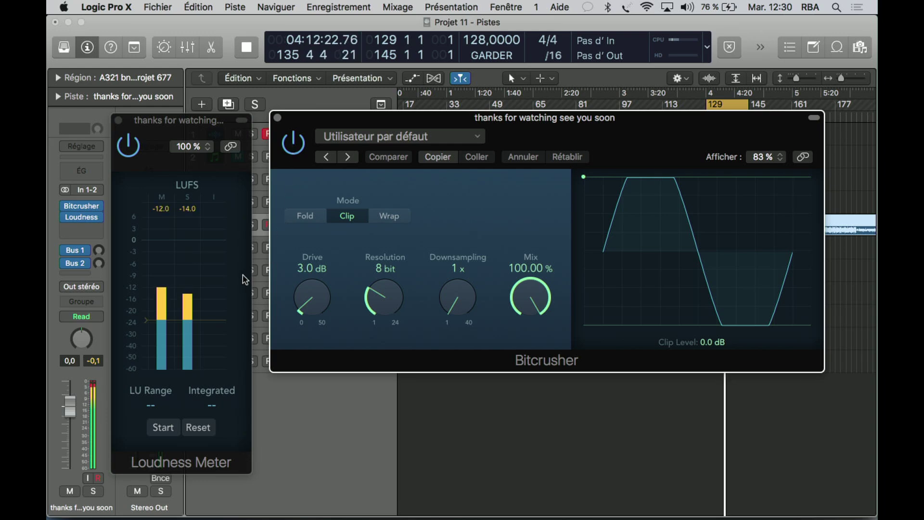
{"action": "left_click_drag", "start_coordinate": [329, 124], "coordinate": [329, 188]}
{"action": "left_click_drag", "start_coordinate": [220, 123], "coordinate": [217, 164]}
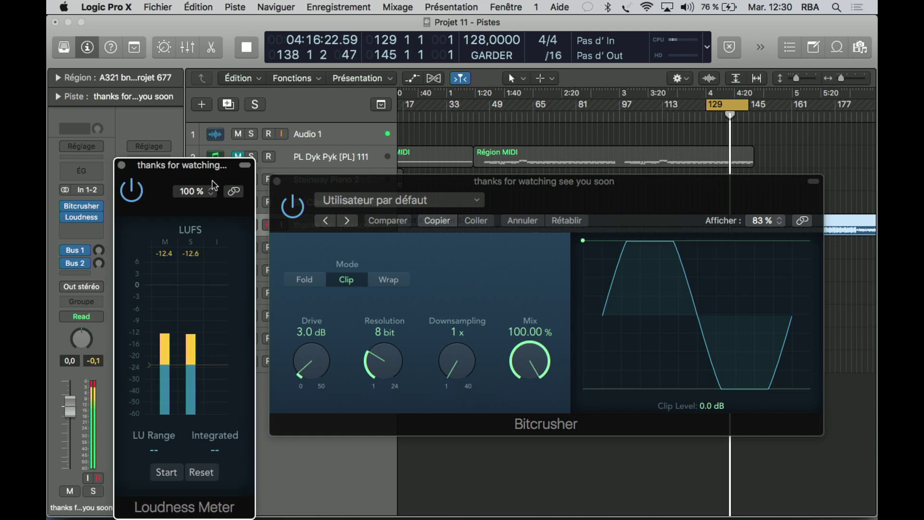
{"action": "left_click", "coordinate": [274, 137]}
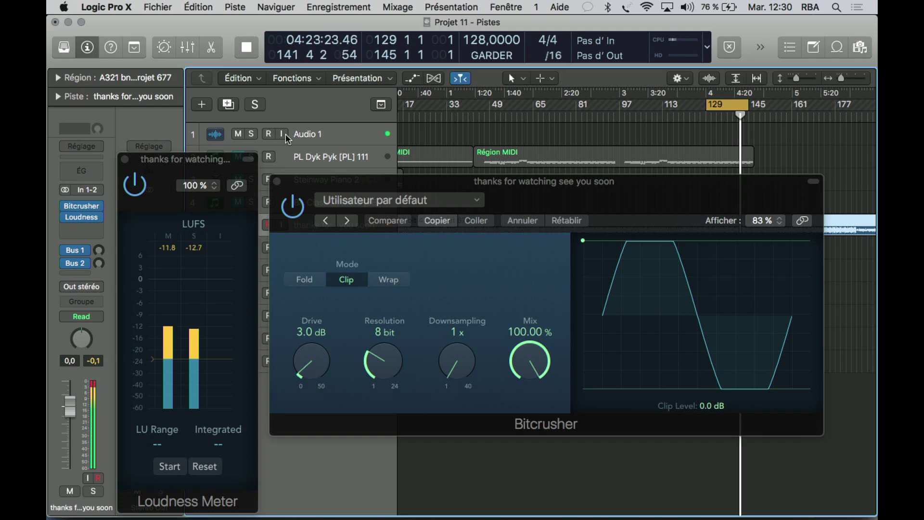
{"action": "left_click", "coordinate": [282, 135]}
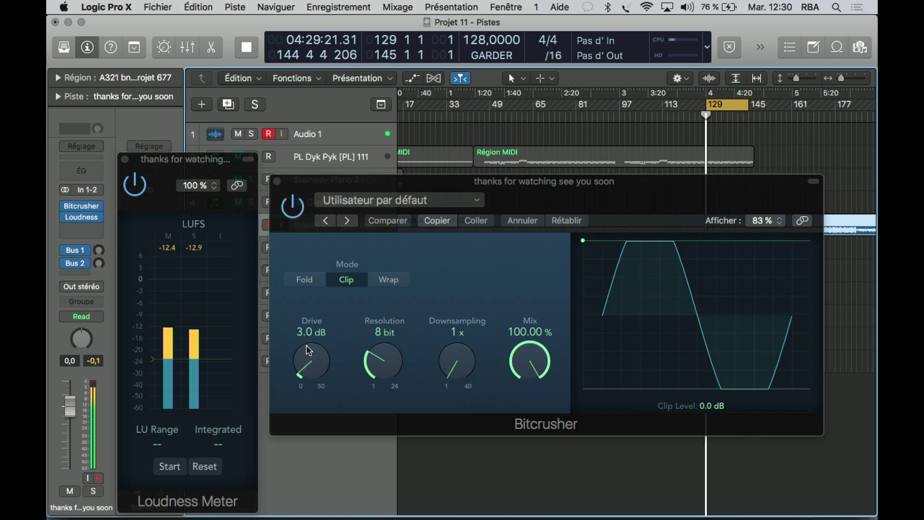
{"action": "left_click_drag", "start_coordinate": [295, 331], "coordinate": [308, 322]}
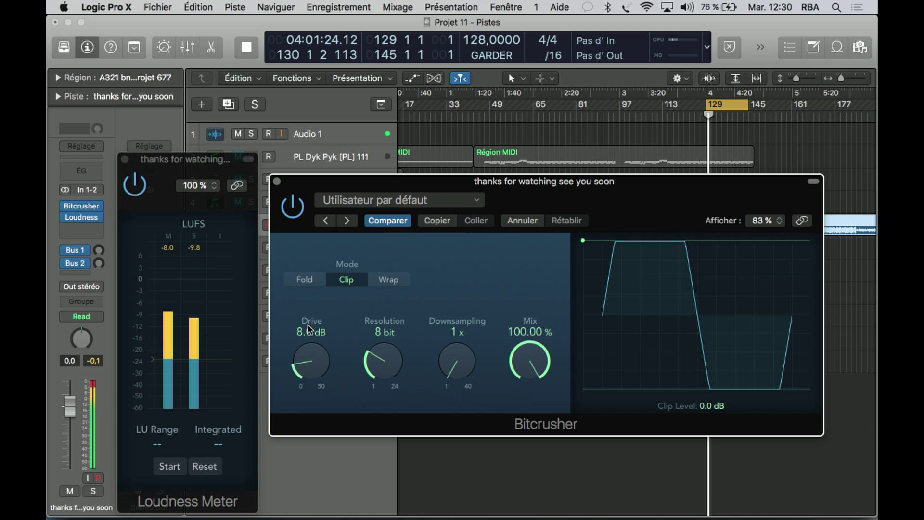
- Set Bitcrusher Drive to 8.0 dB and Resolution to 12 bit, then bypass the Loudness Meter
{"action": "mouse_move", "coordinate": [307, 323]}
{"action": "left_mouse_down"}
{"action": "mouse_move", "coordinate": [386, 371]}
{"action": "mouse_move", "coordinate": [394, 334]}
{"action": "left_mouse_up"}
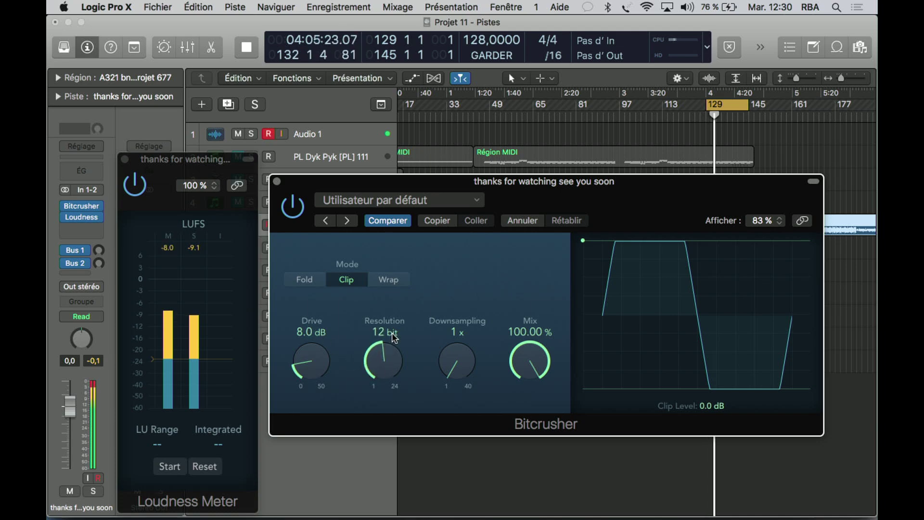
{"action": "left_click", "coordinate": [195, 253]}
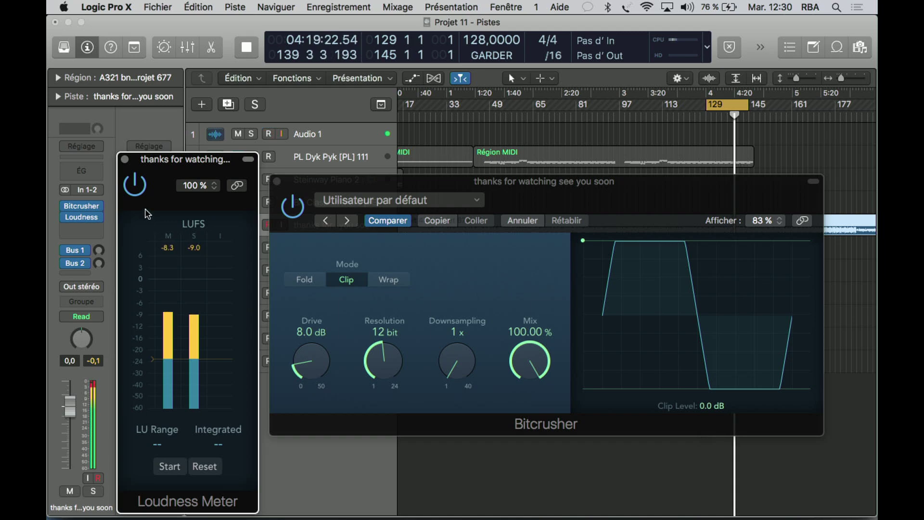
{"action": "left_click", "coordinate": [137, 187]}
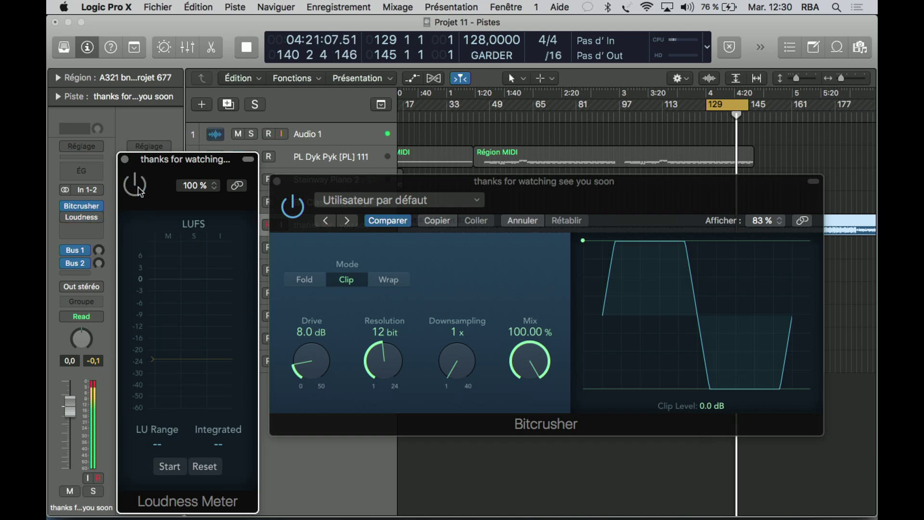
- Bypass Bitcrusher, re-enable the Loudness Meter (about -19 LUFS short-term), and stop playback
{"action": "left_click", "coordinate": [290, 207]}
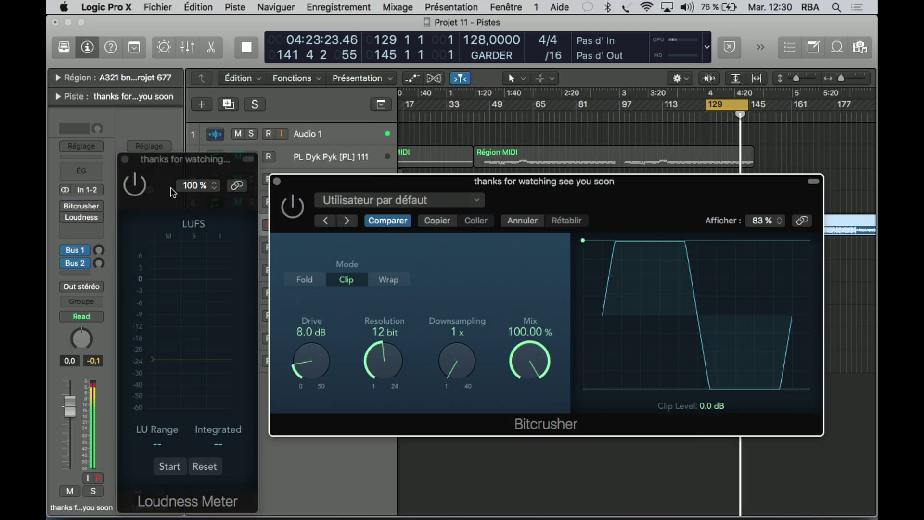
{"action": "left_click", "coordinate": [135, 184]}
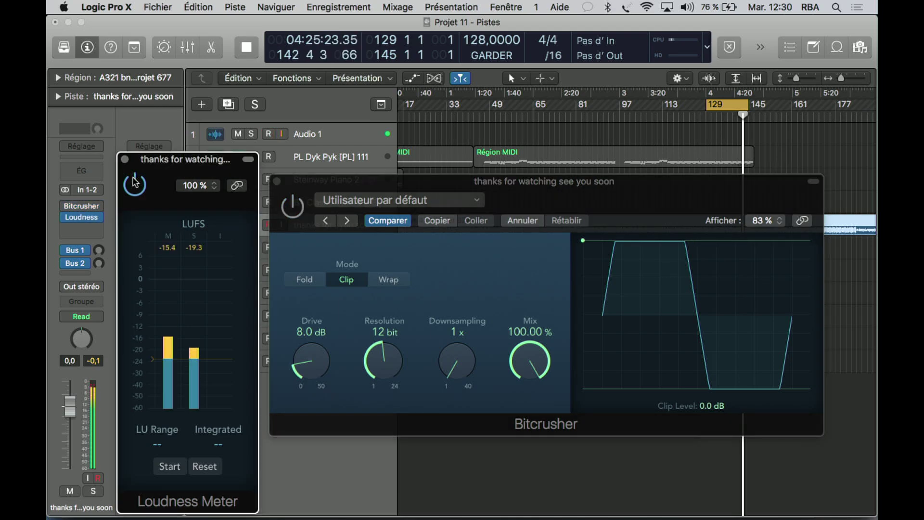
{"action": "key", "text": "space"}
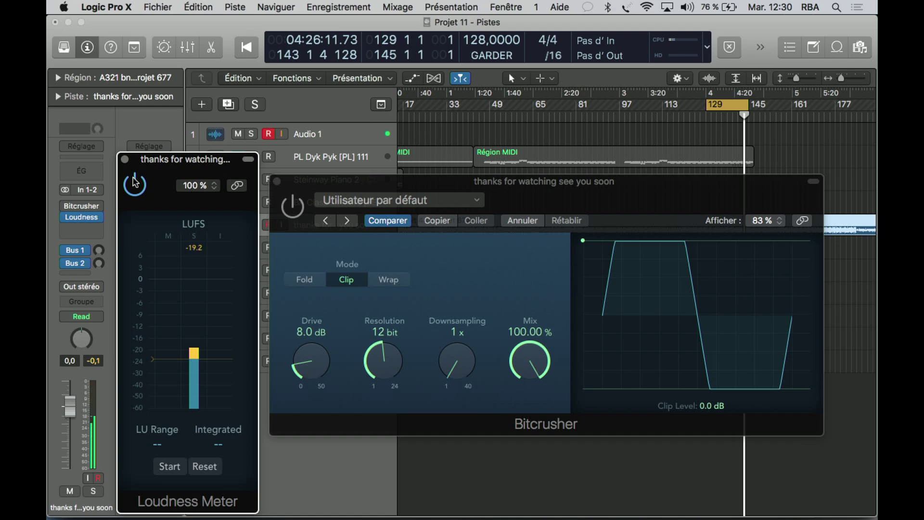